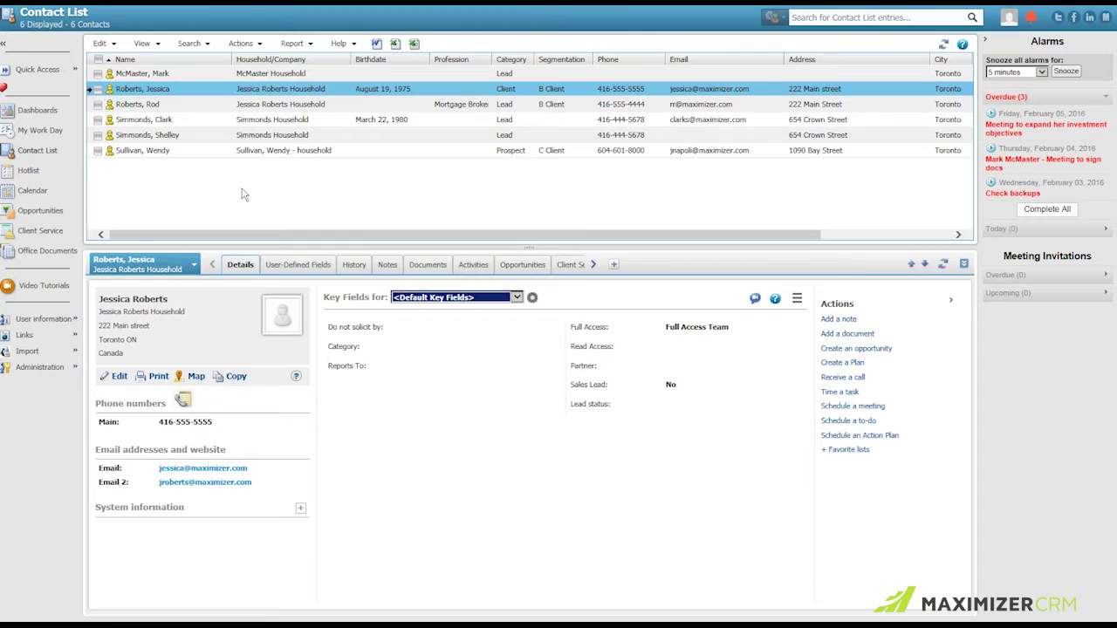
Step: From the contact's Details, open Customize Key Fields to reach the available key field lists
click(296, 266)
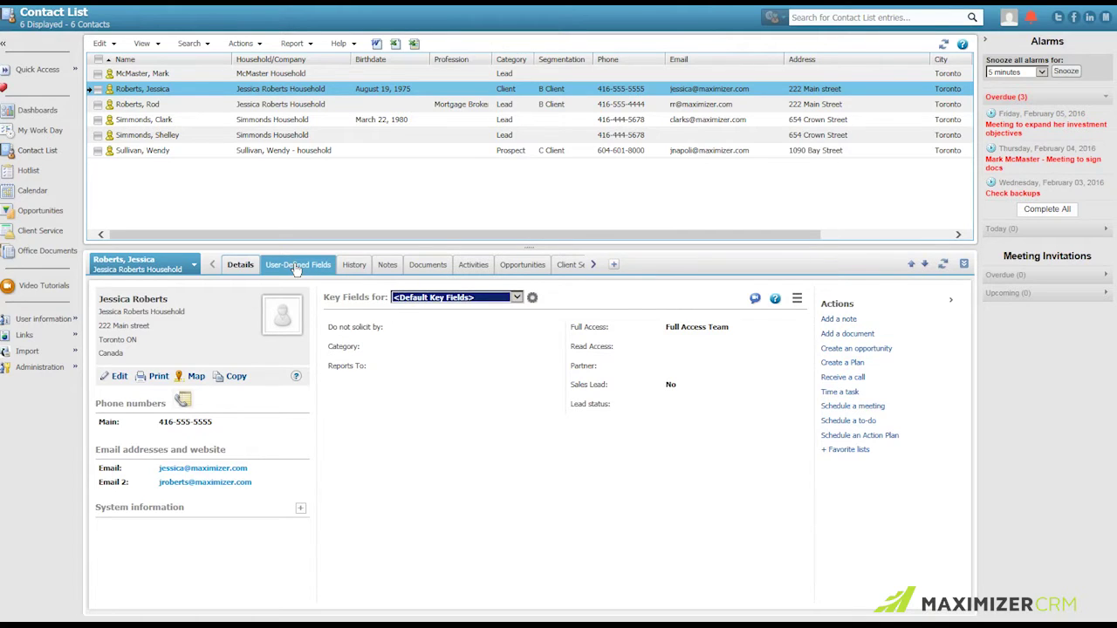
click(240, 267)
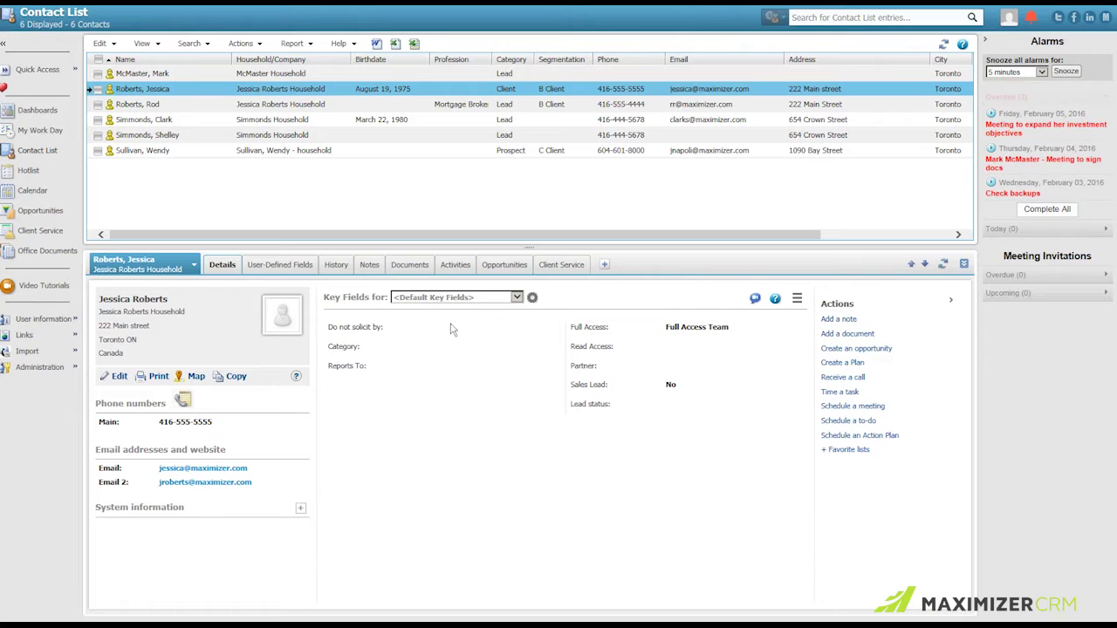
click(533, 299)
click(557, 336)
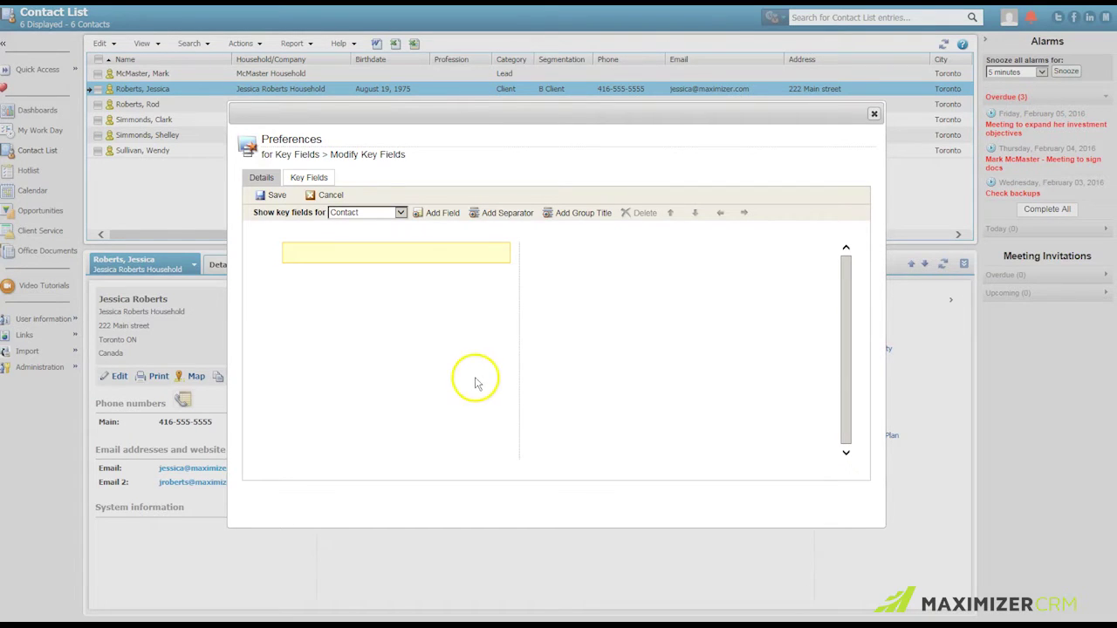
click(329, 197)
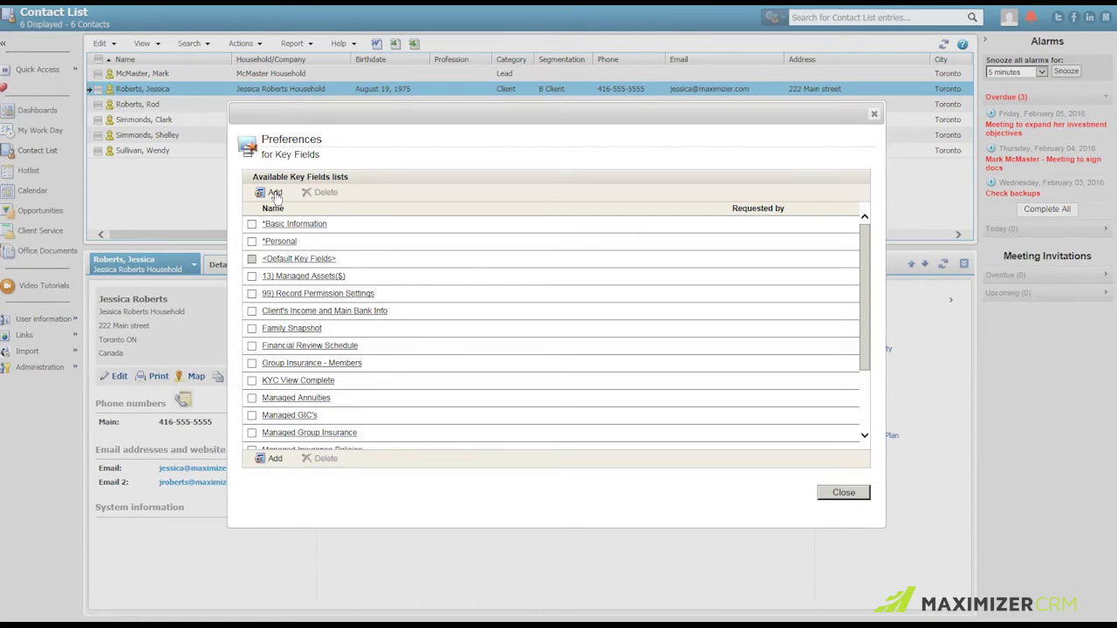
Step: Open the Family Snapshot list and view its Key Fields tab
click(288, 329)
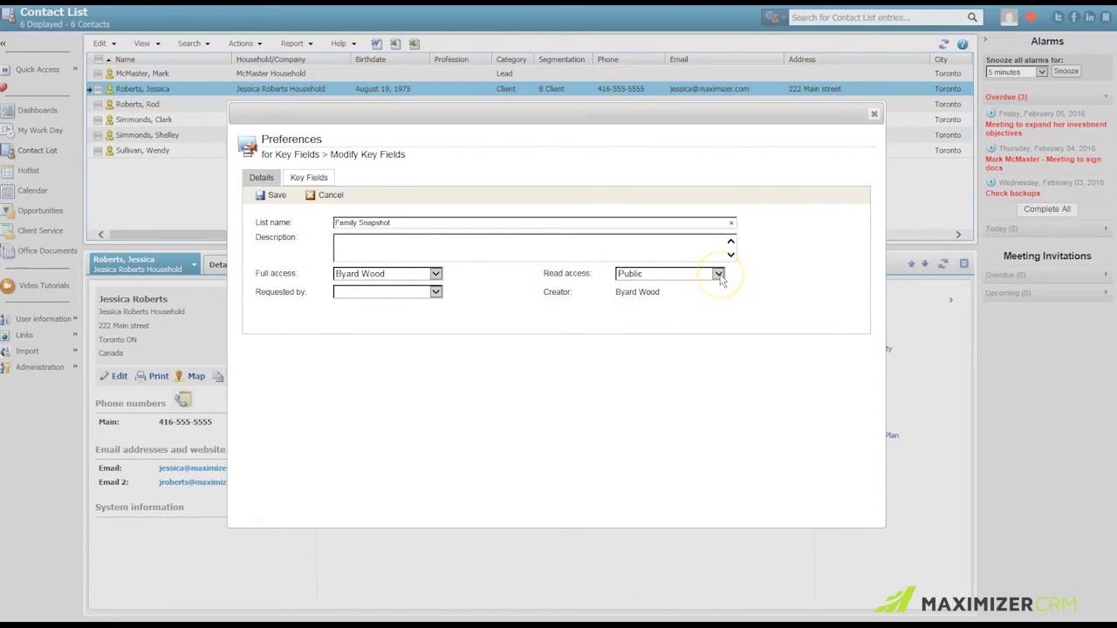
click(307, 179)
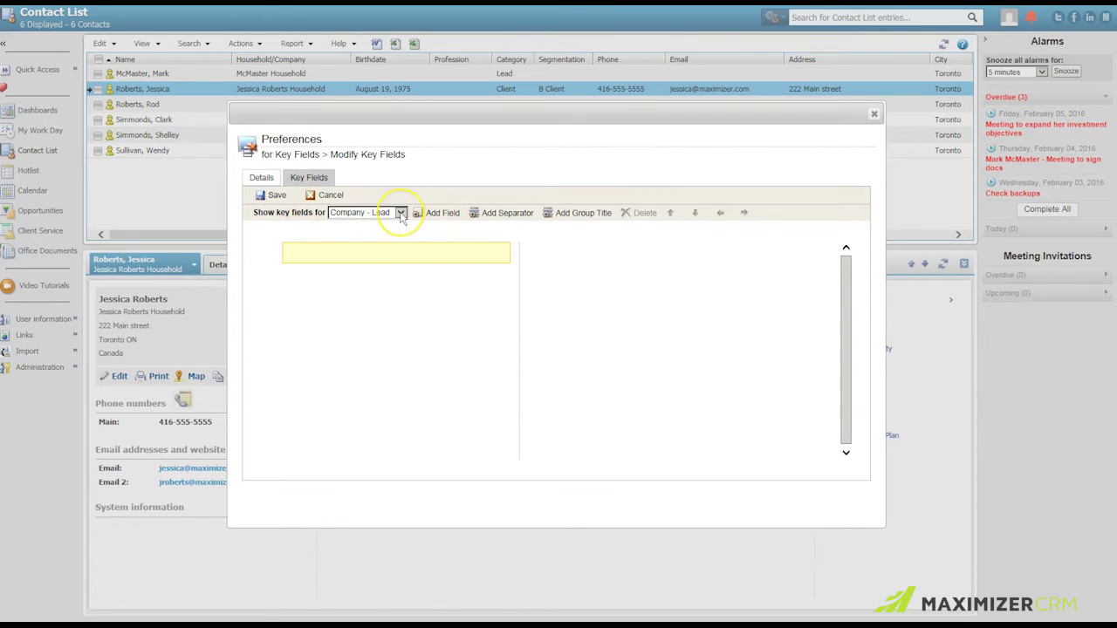
Step: Show Family Snapshot's Contact key fields with the Child #1 and Child #2 groups, then start adding a field
click(401, 215)
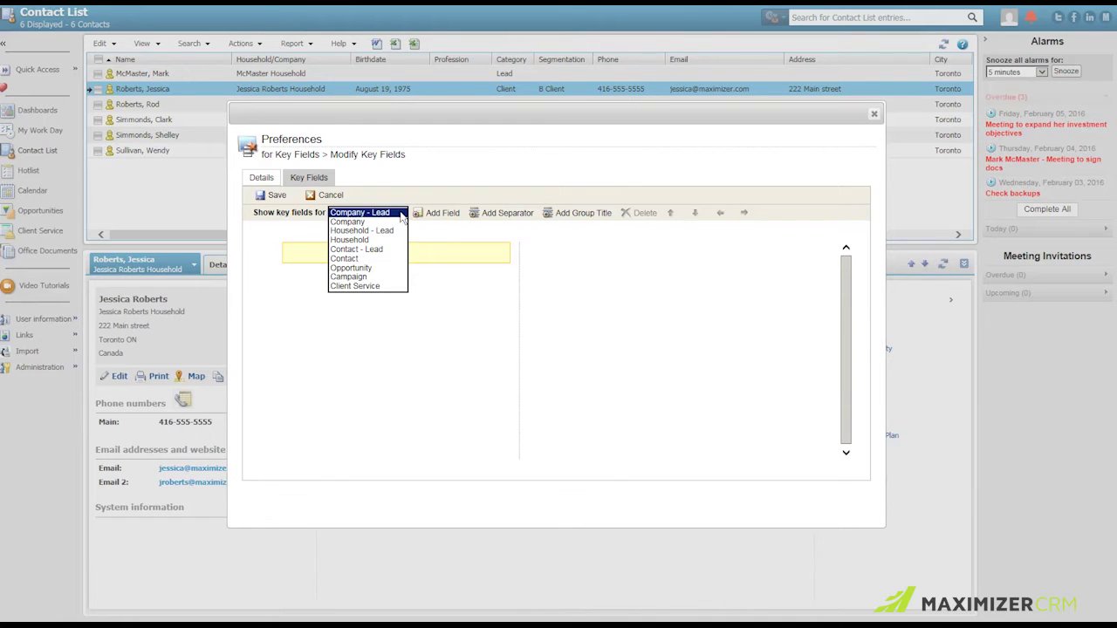
click(355, 259)
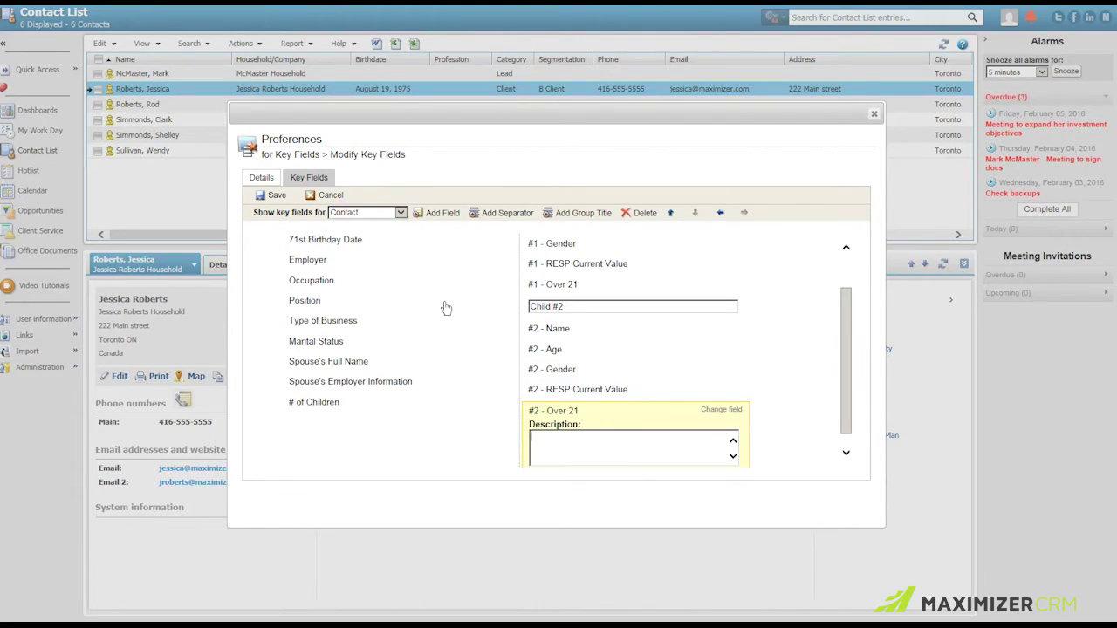
click(443, 218)
mouse_move(847, 341)
mouse_down()
mouse_move(851, 287)
mouse_move(846, 362)
mouse_up()
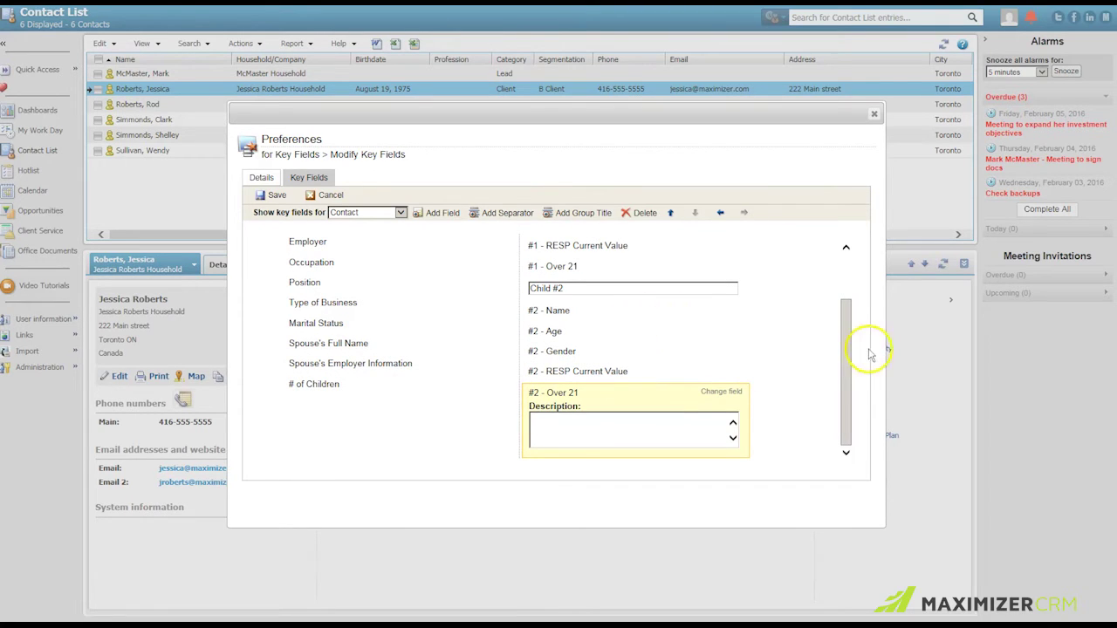
drag(847, 354, 845, 295)
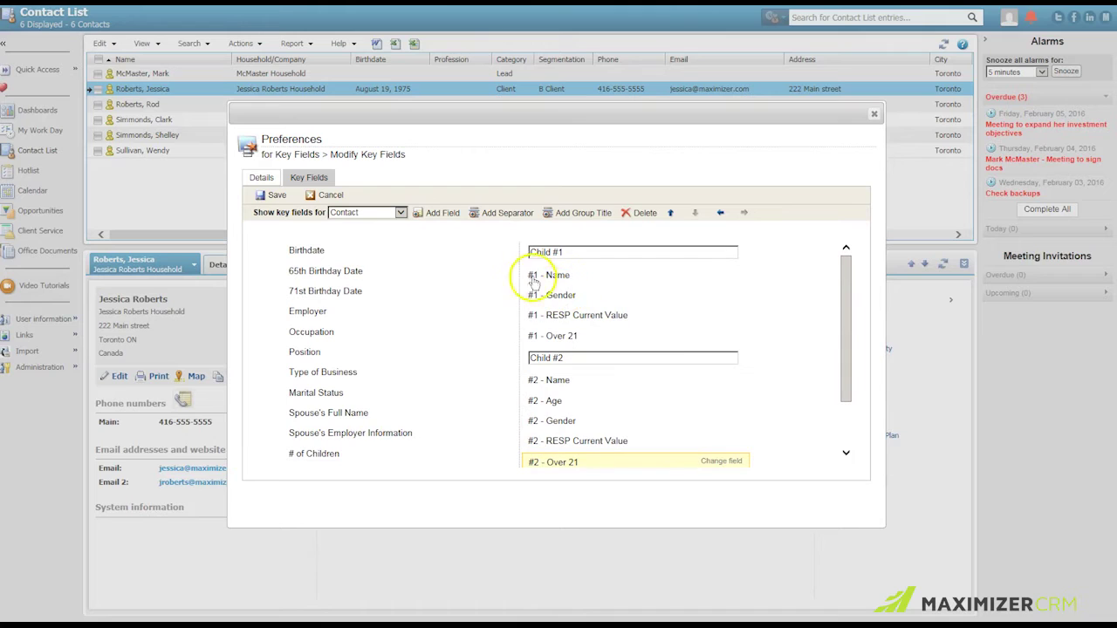
click(442, 215)
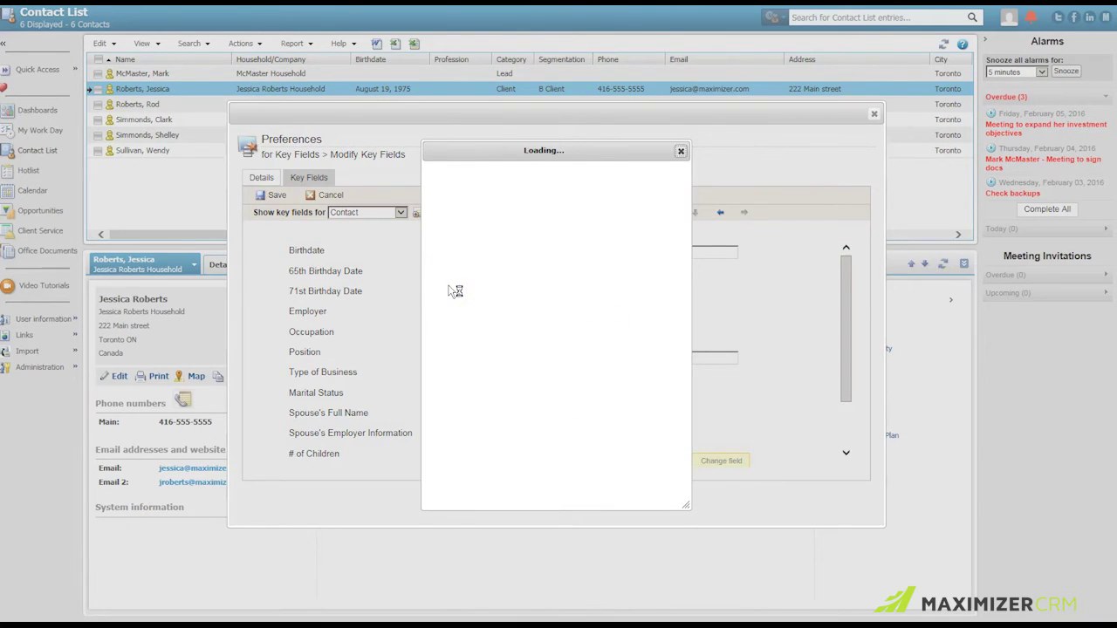
Step: Insert the #1 - Age field from Name of Spouse and Children > Child 1 into Family Snapshot
click(523, 272)
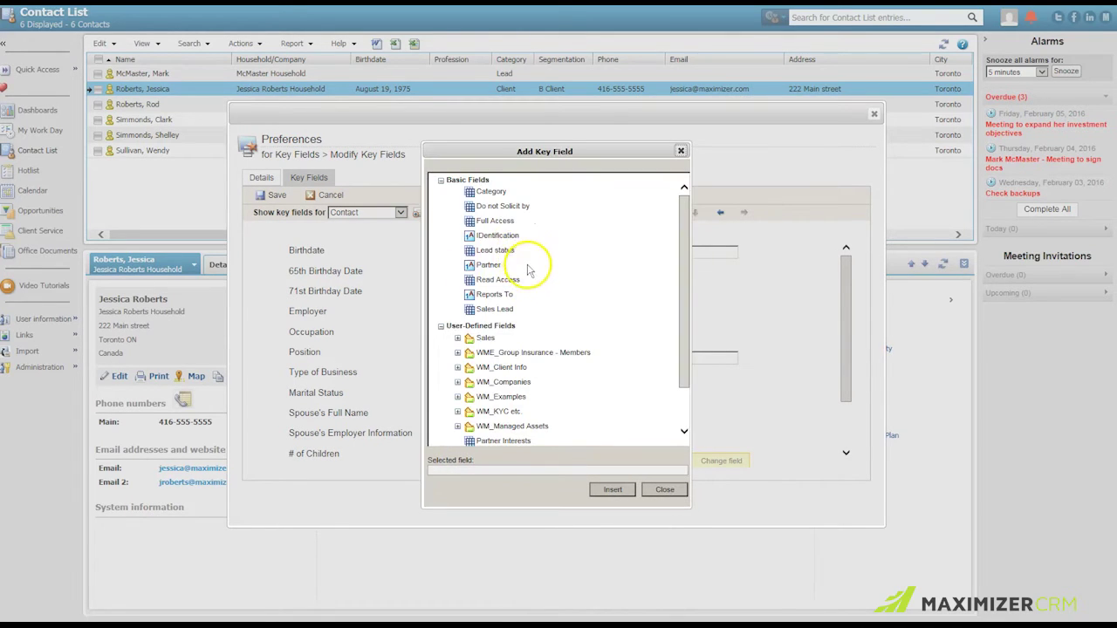
click(440, 179)
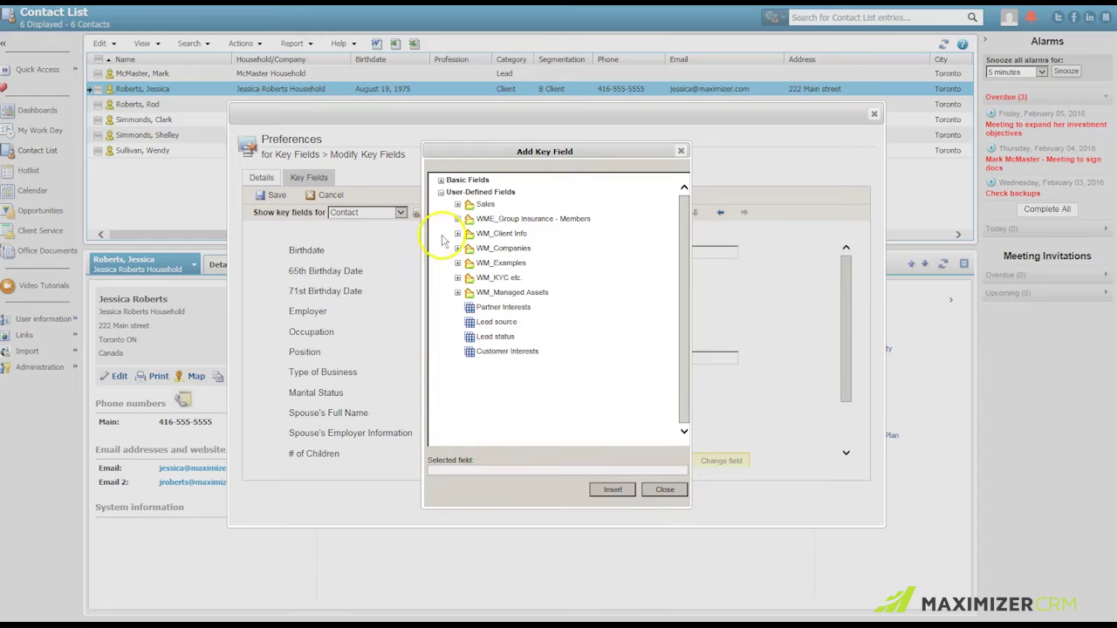
click(457, 218)
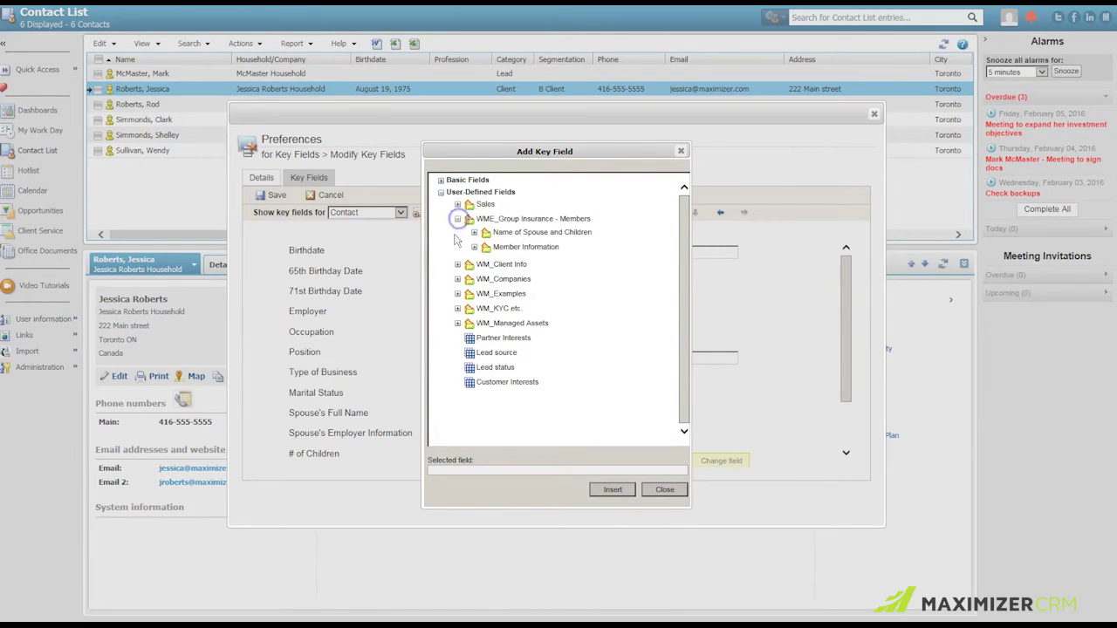
click(474, 233)
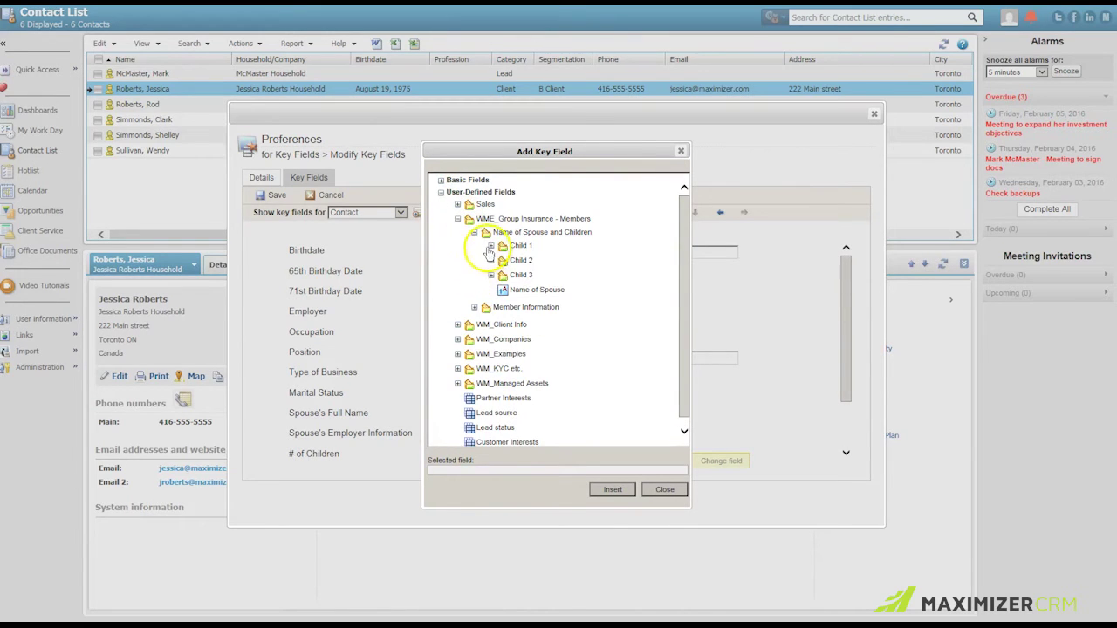
click(491, 246)
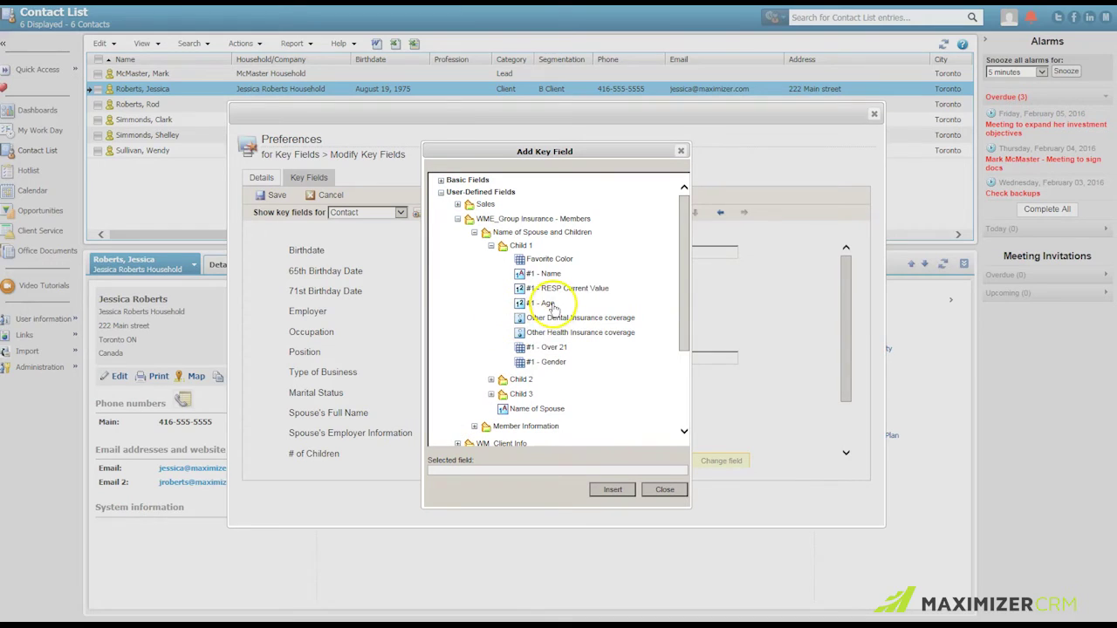
click(548, 304)
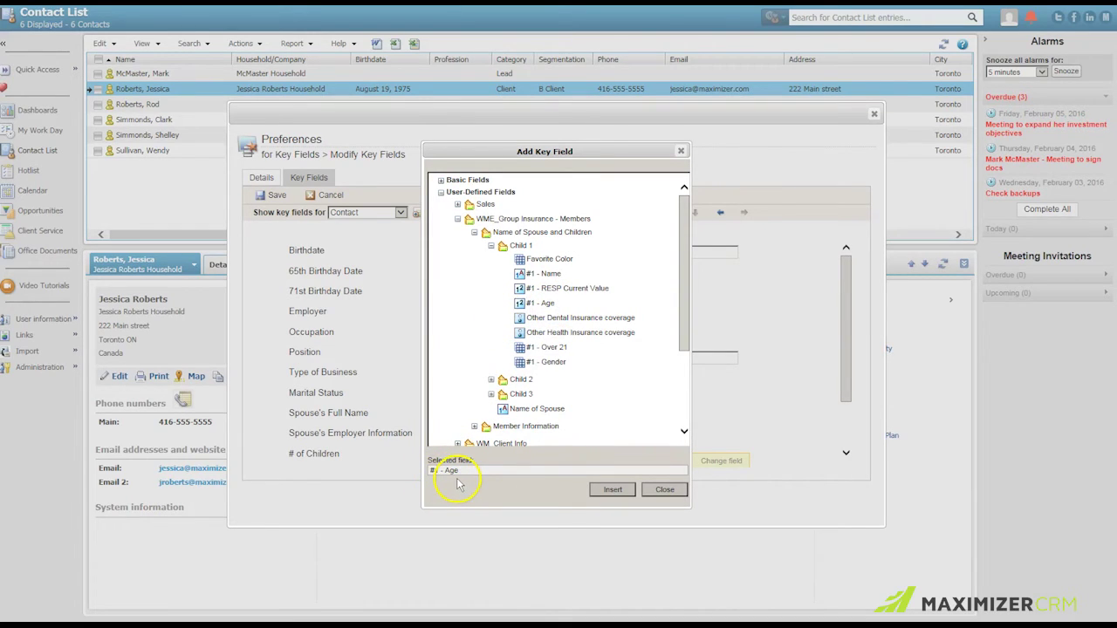
click(612, 491)
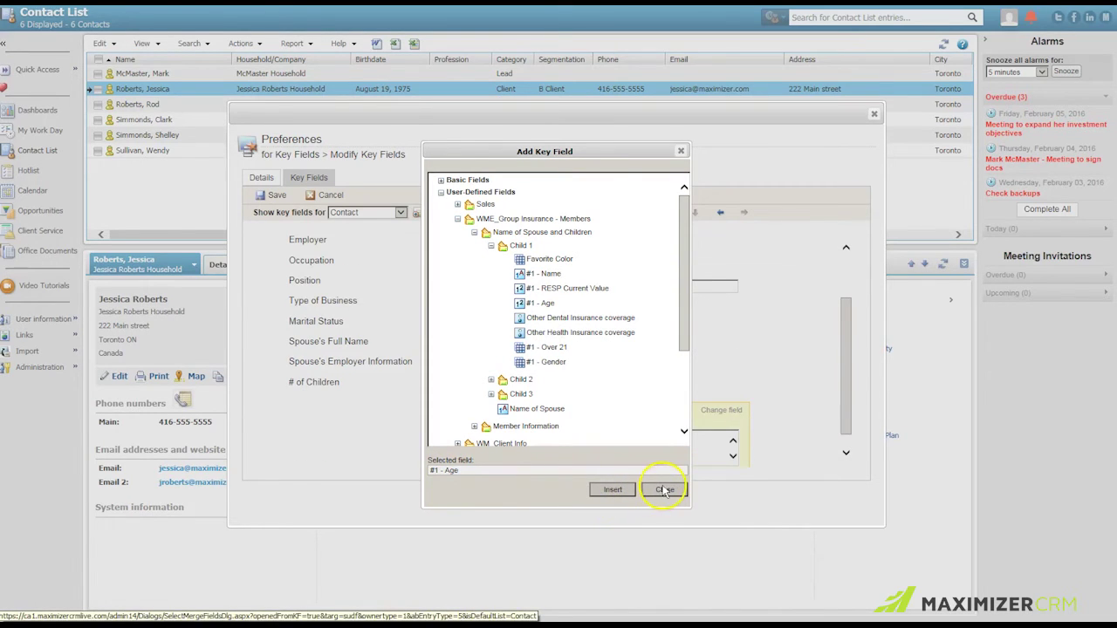
click(664, 490)
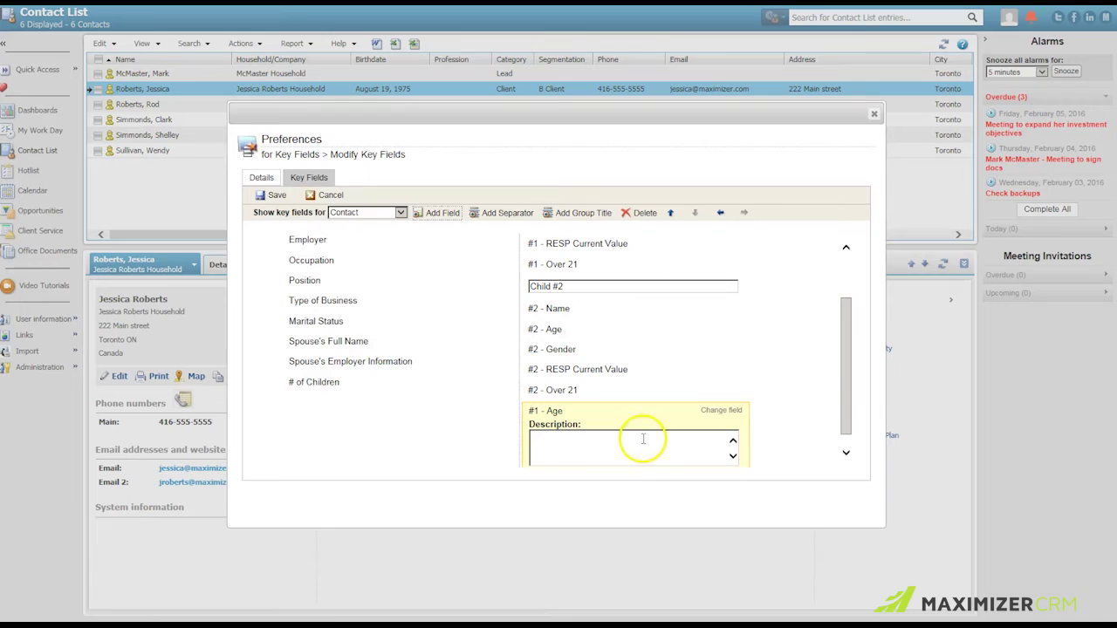
Step: Move #1 - Age directly under #1 - Name, with #1 - Gender after it
drag(643, 430, 646, 291)
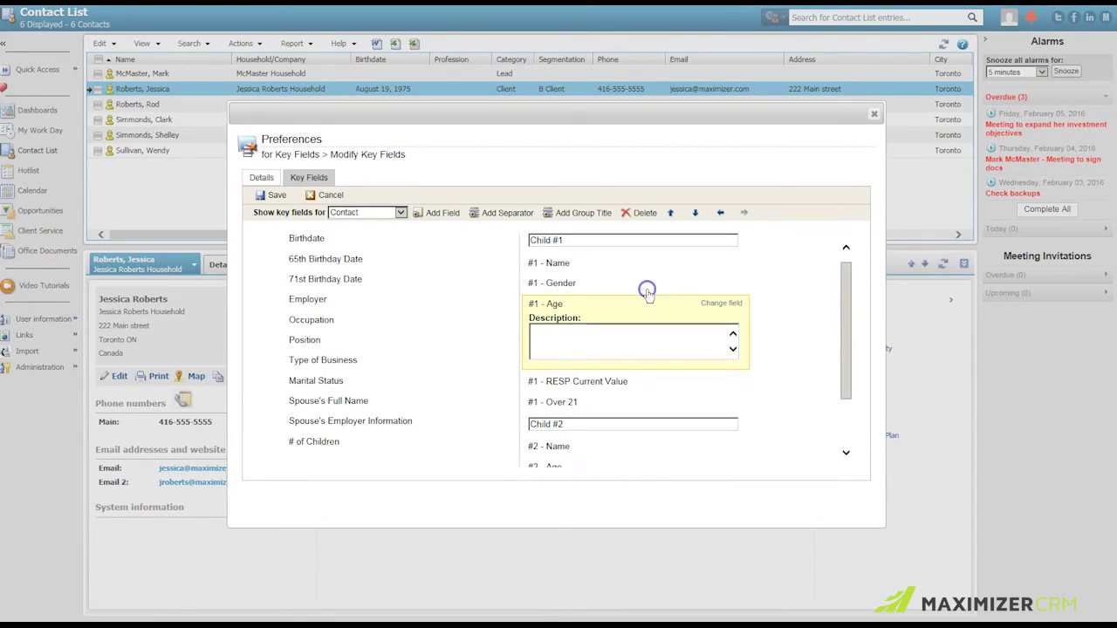
click(628, 319)
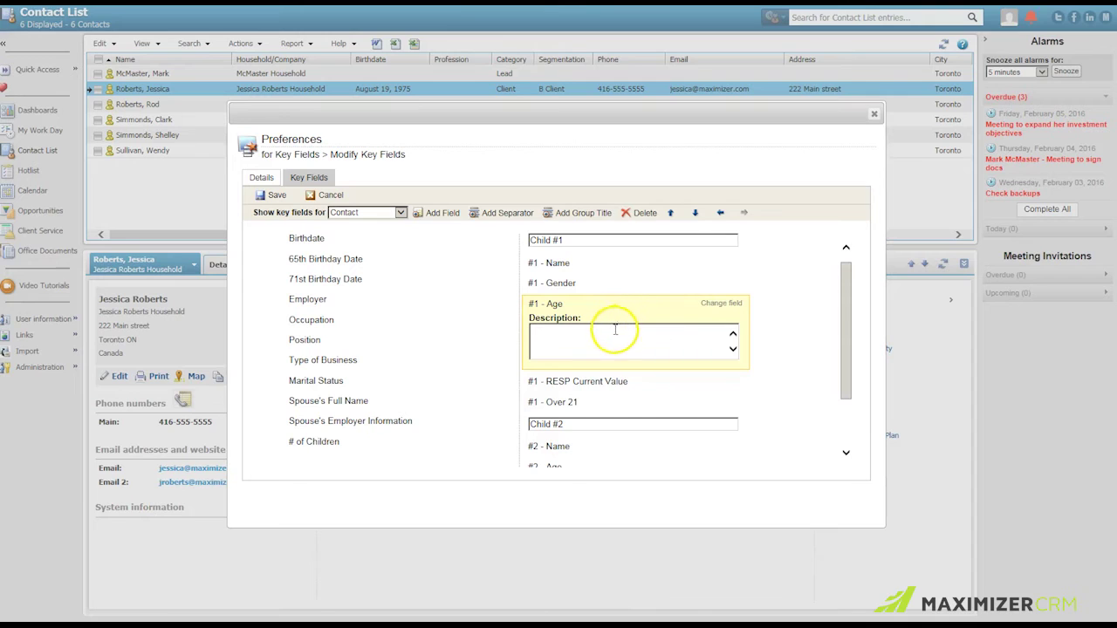
drag(563, 282, 568, 359)
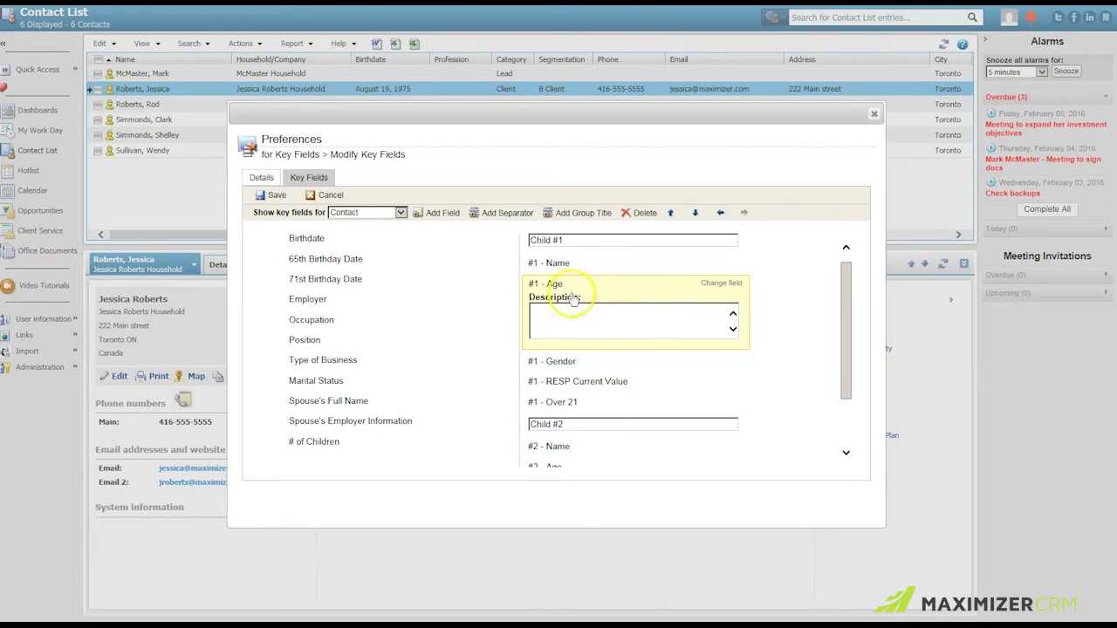
drag(847, 316, 852, 281)
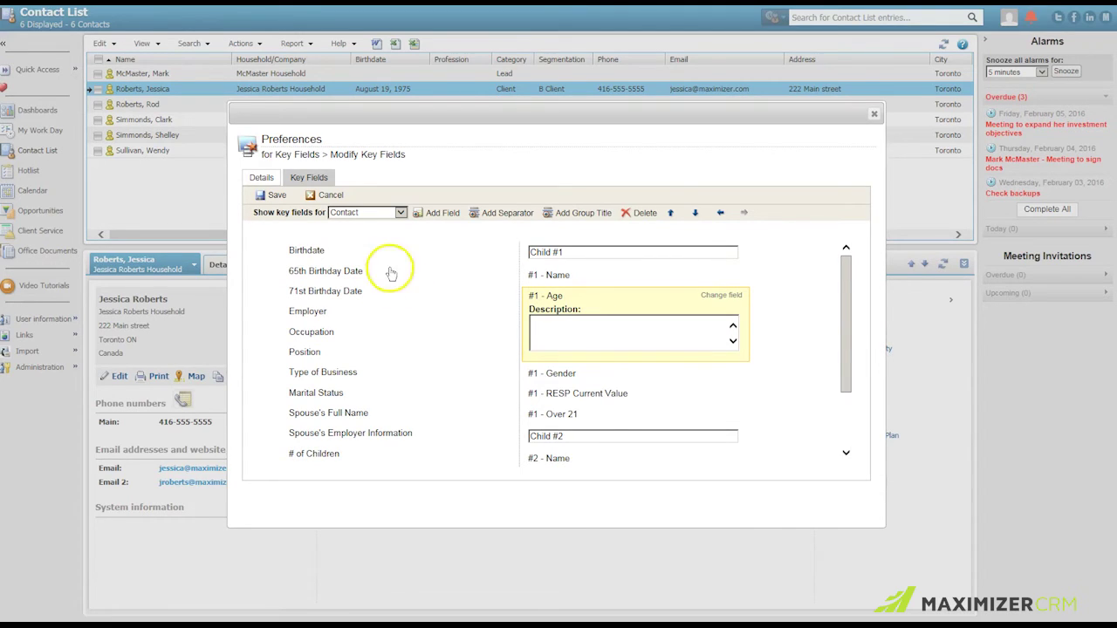
Step: Add a 'Personal Info' group title at the top of the left column above Birthdate
click(581, 216)
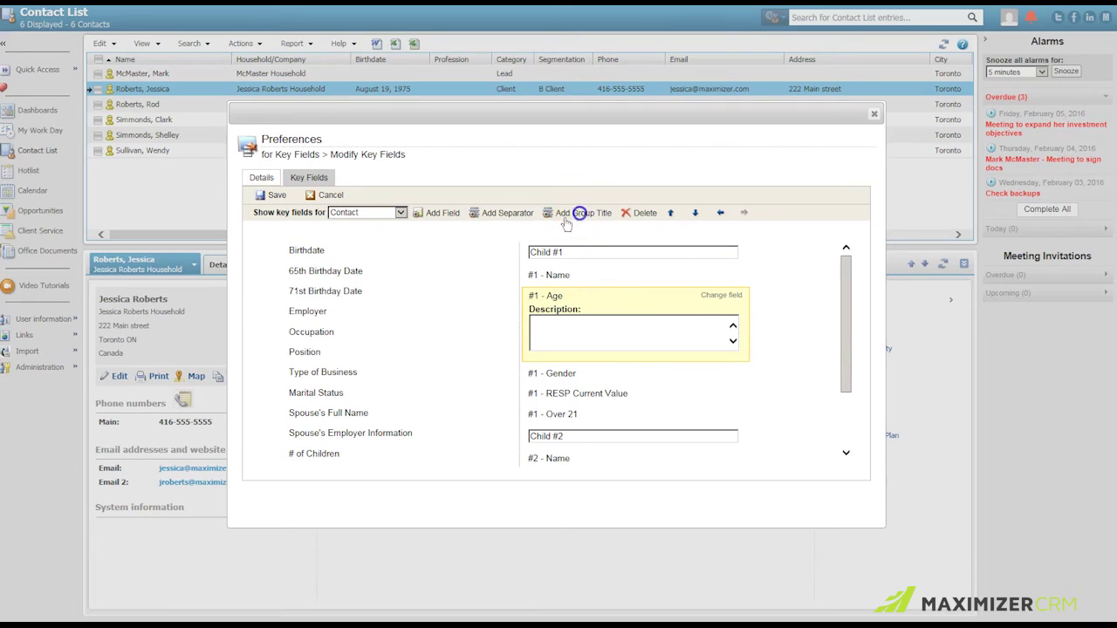
text(P)
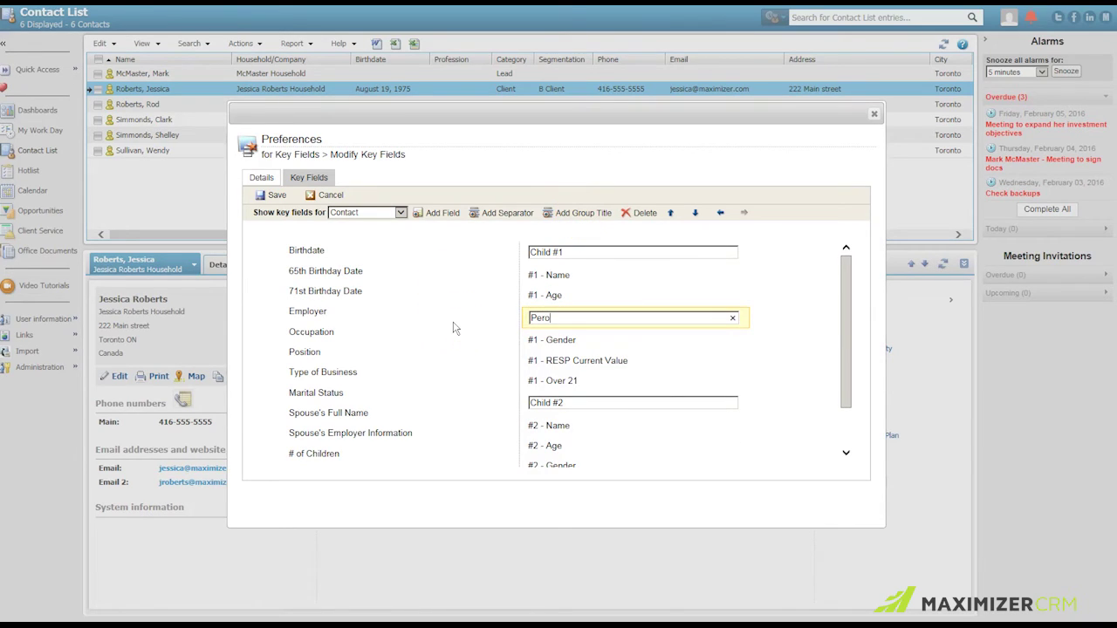
text(ersonal Info)
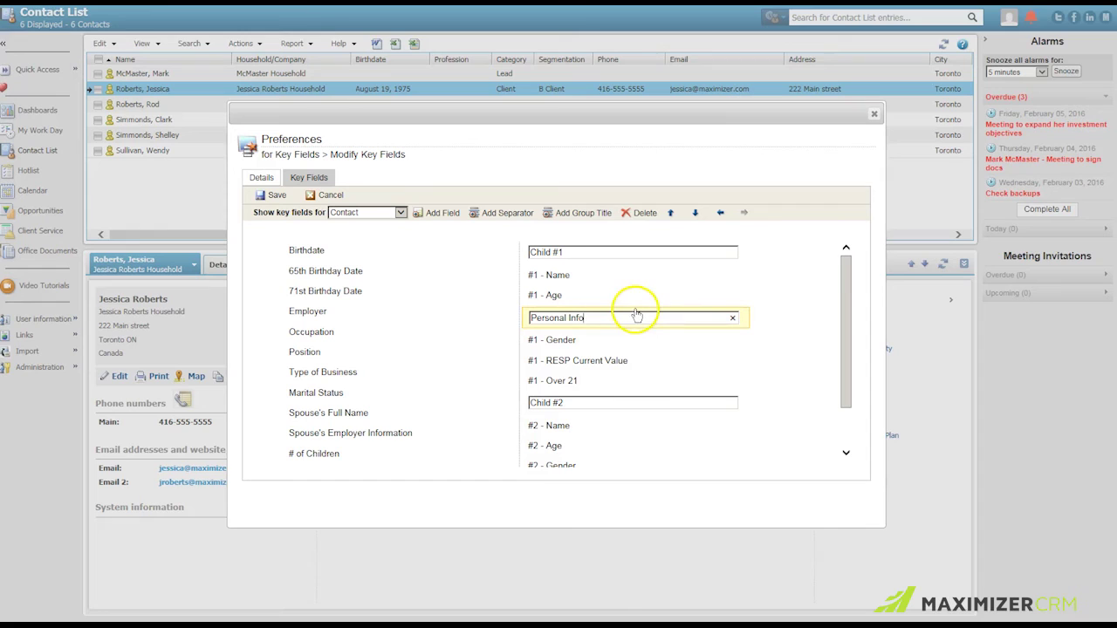
drag(638, 315, 382, 225)
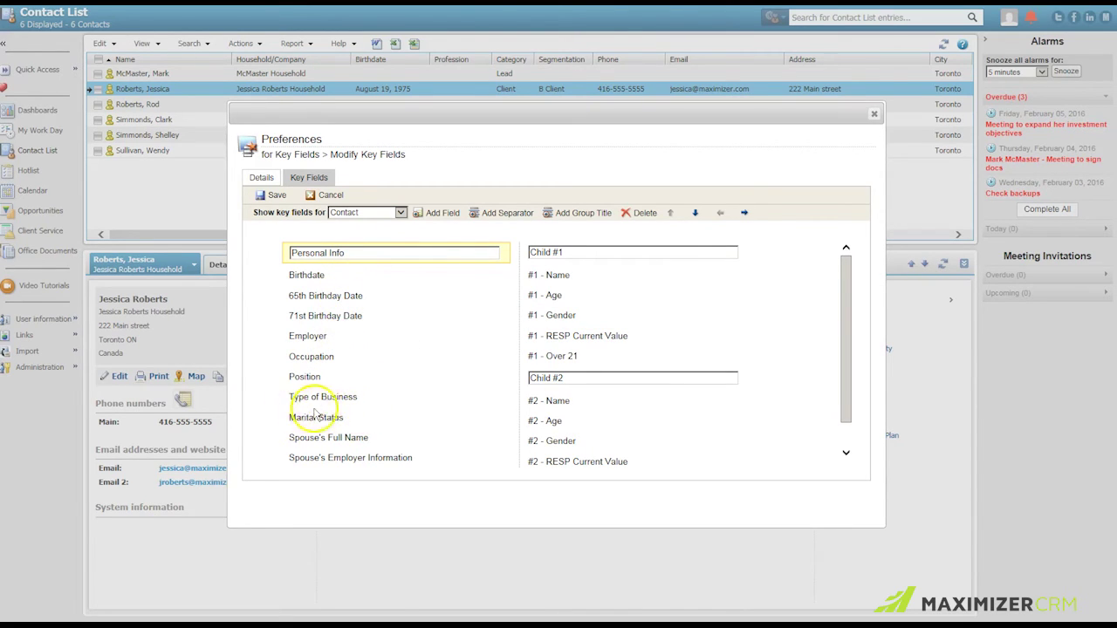
Step: Place a separator between Type of Business and Marital Status and save the Family Snapshot list
scroll(843, 367, down, 1)
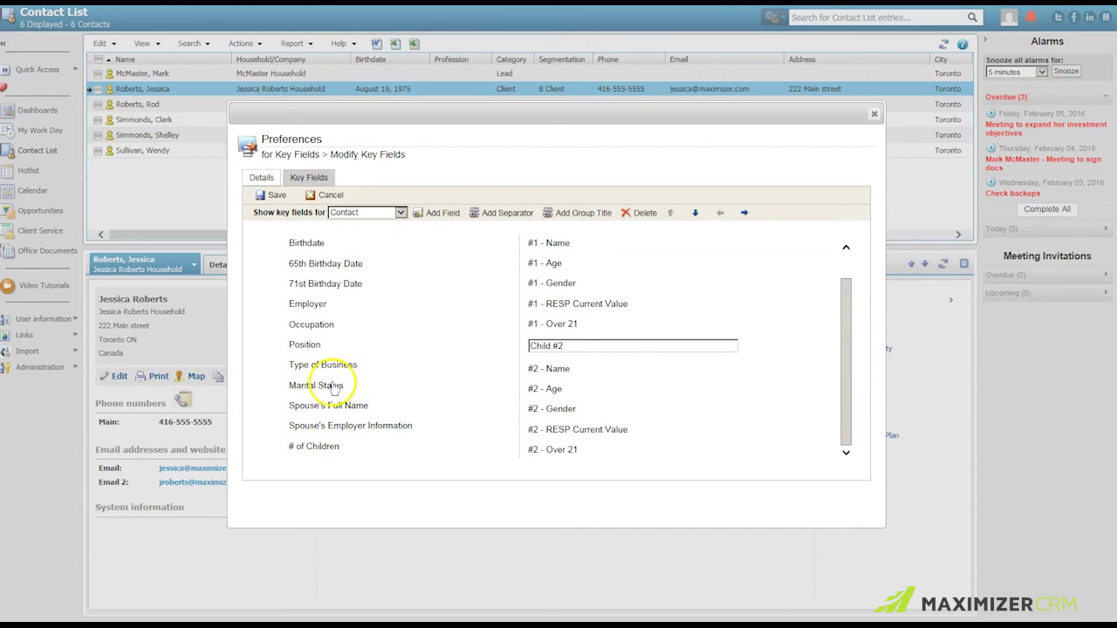
click(506, 216)
drag(460, 241, 455, 413)
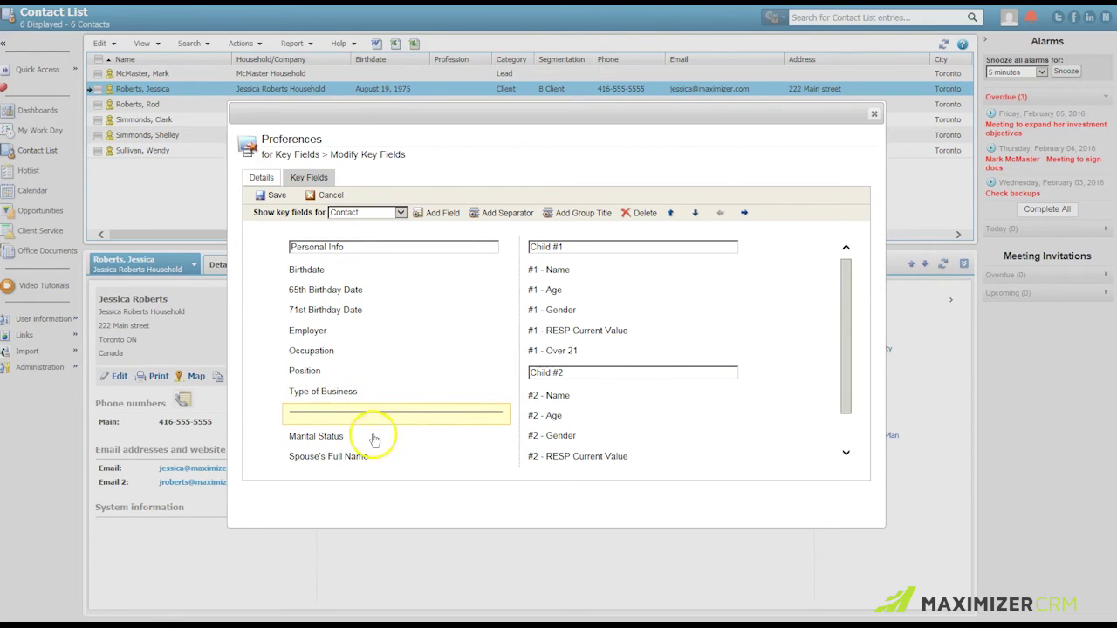
drag(846, 336, 845, 377)
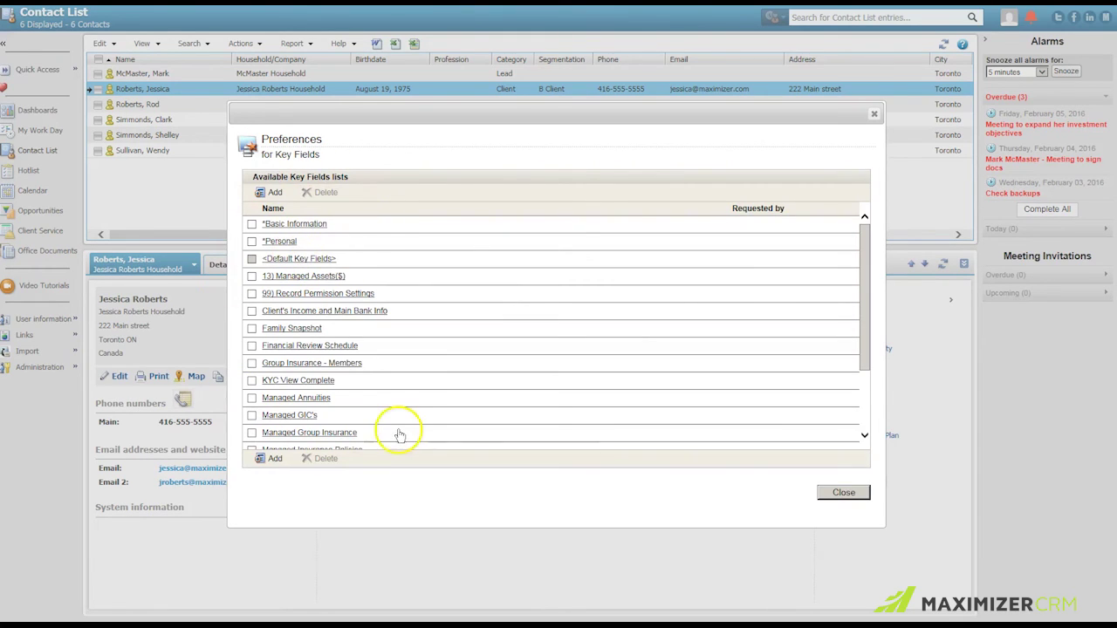
Step: Close Preferences and select Family Snapshot as the key field list on the Details tab
click(845, 494)
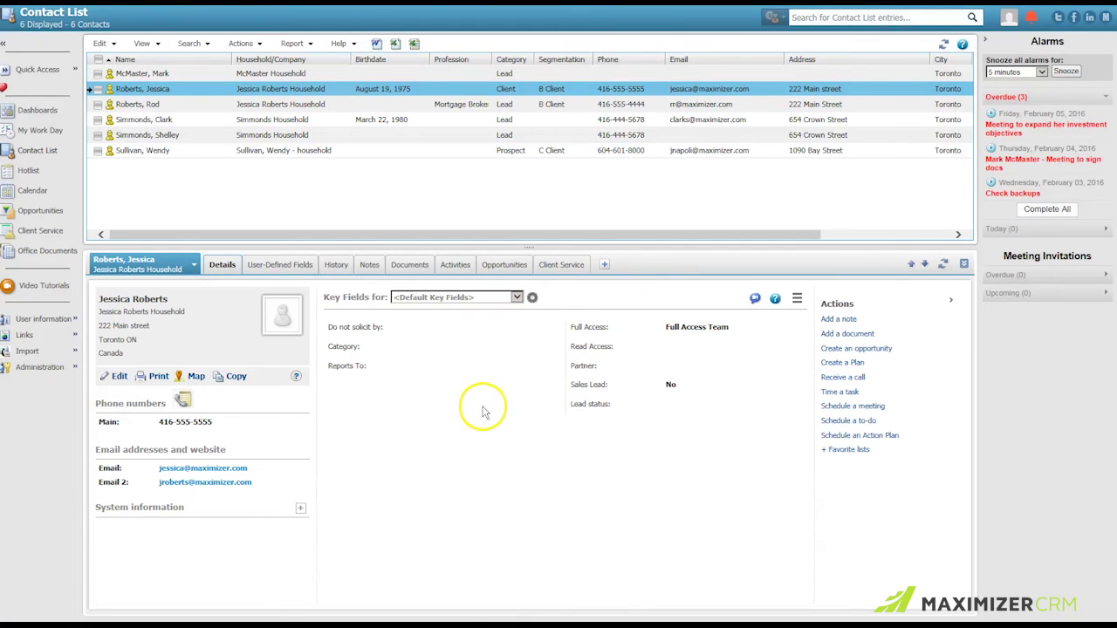
click(516, 297)
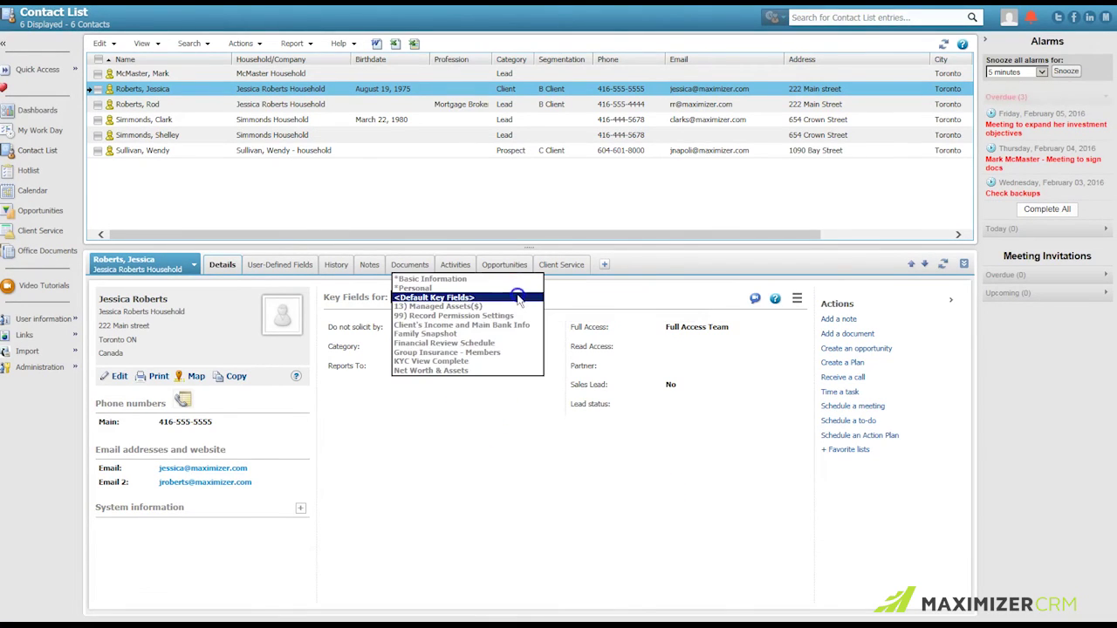
click(454, 337)
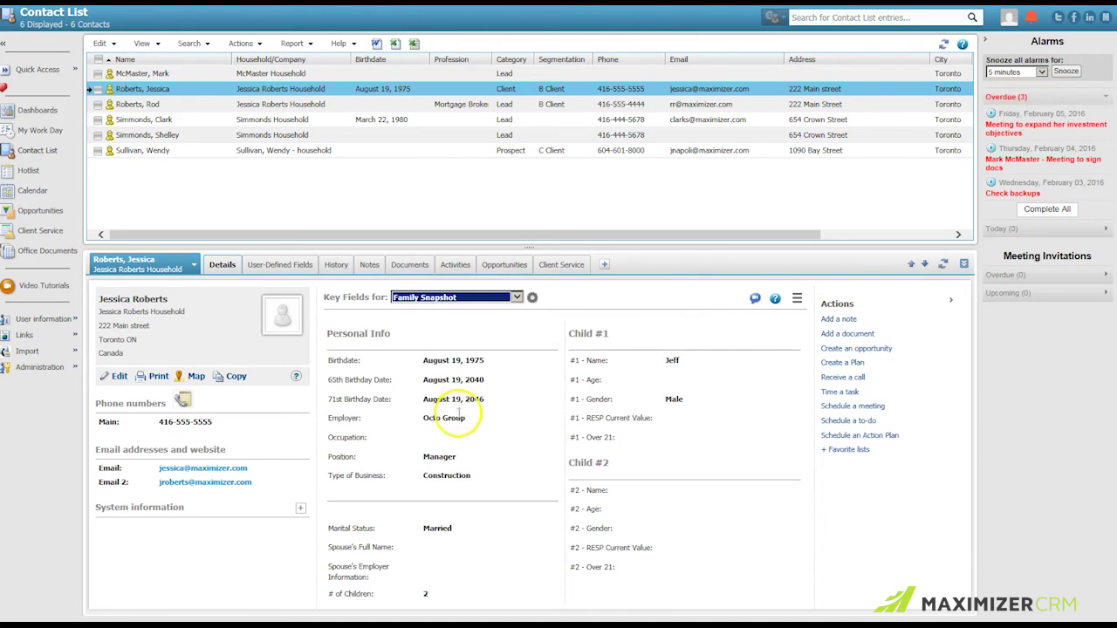